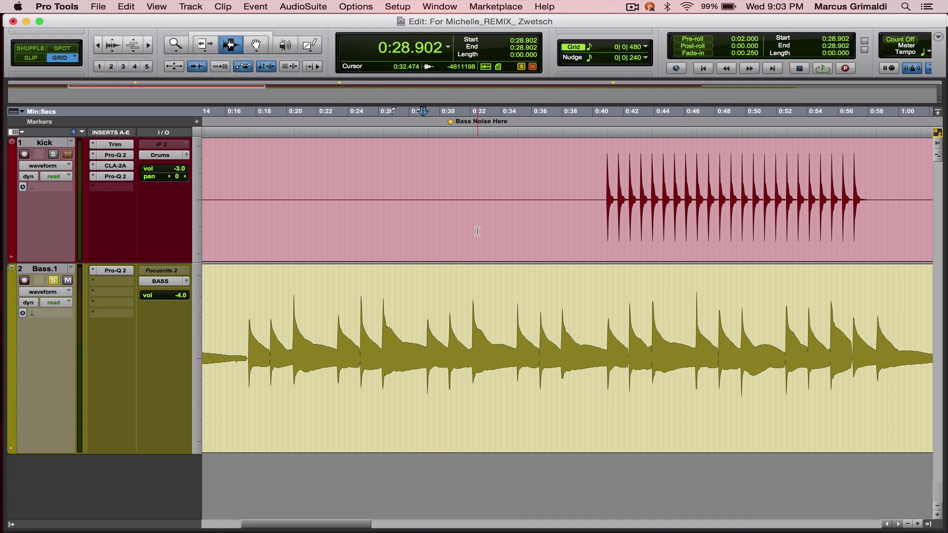
Play the bass and kick, then open Bass.1's Pro-Q 2 and move its window left
{"action": "key", "text": "space"}
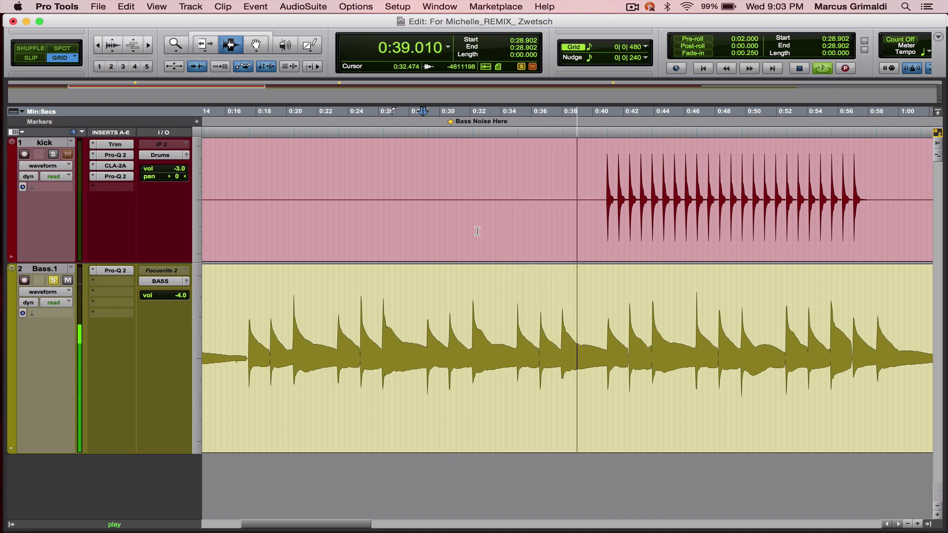
{"action": "key", "text": "space"}
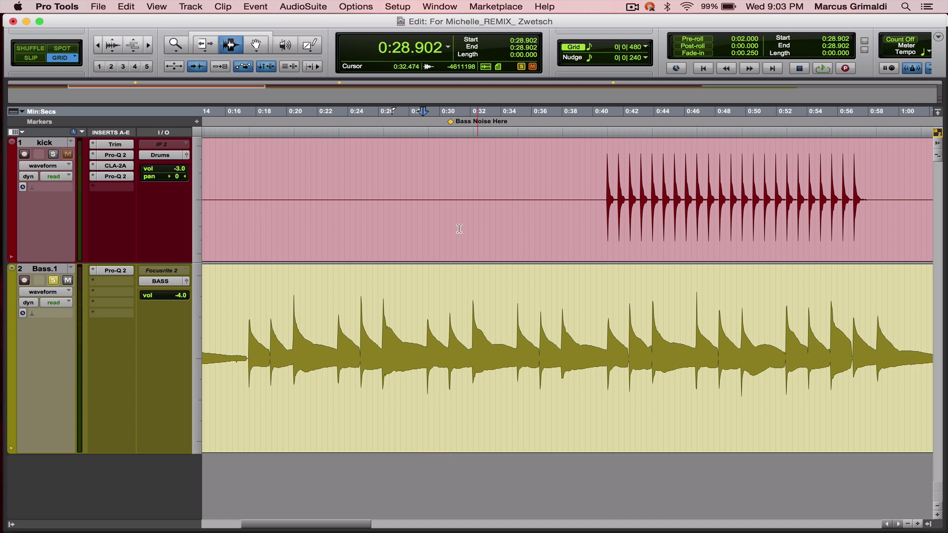
{"action": "left_click", "coordinate": [127, 271]}
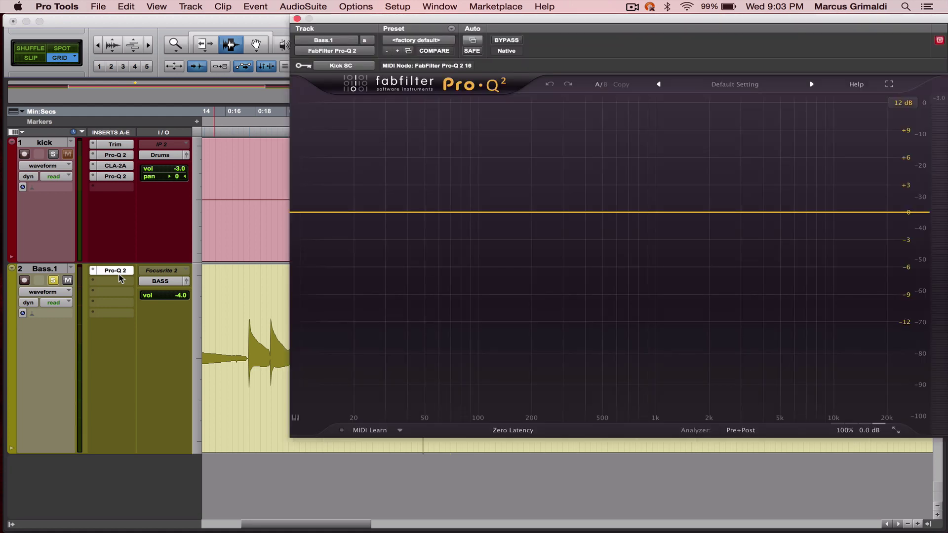
{"action": "left_click_drag", "start_coordinate": [499, 19], "coordinate": [371, 19]}
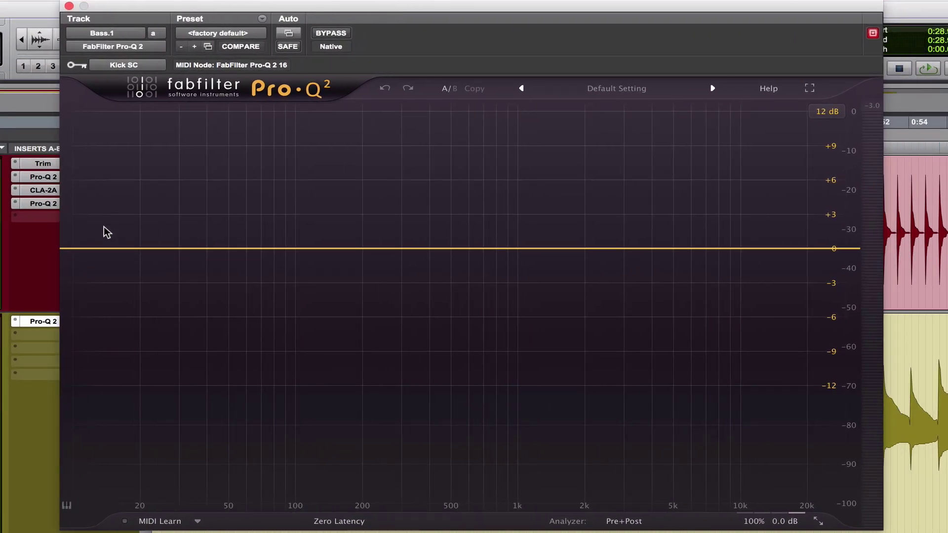
Add a Low Cut band to the bass EQ at 100 Hz
{"action": "left_click", "coordinate": [71, 248]}
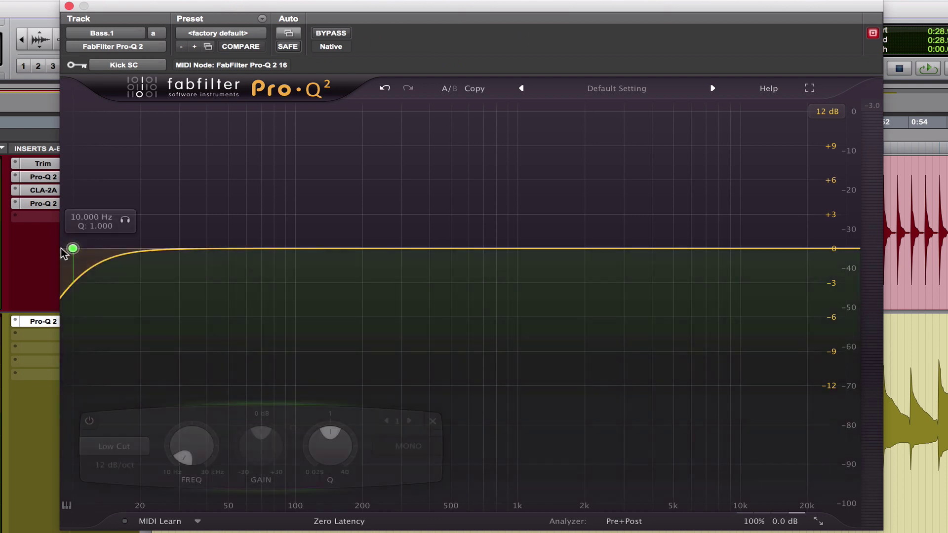
{"action": "double_click", "coordinate": [73, 249]}
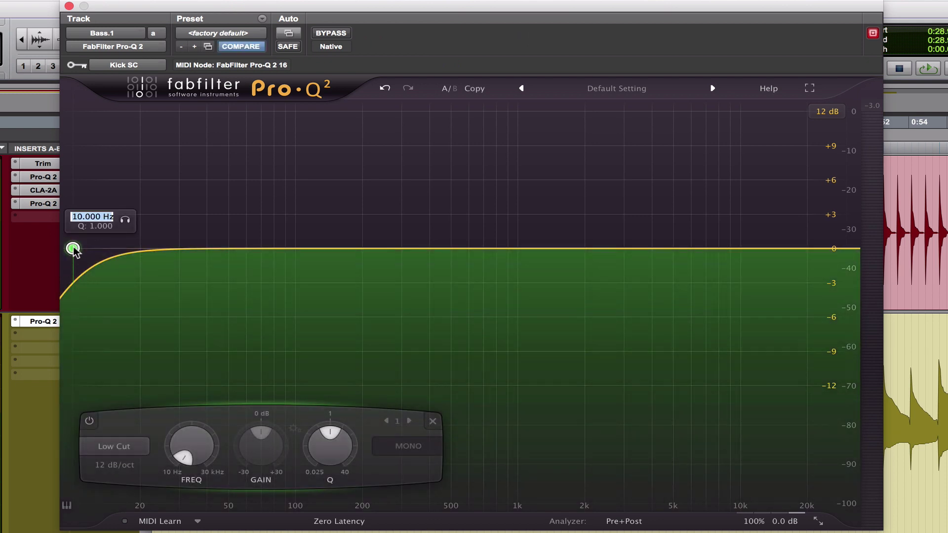
{"action": "type", "text": "100"}
{"action": "key", "text": "Return"}
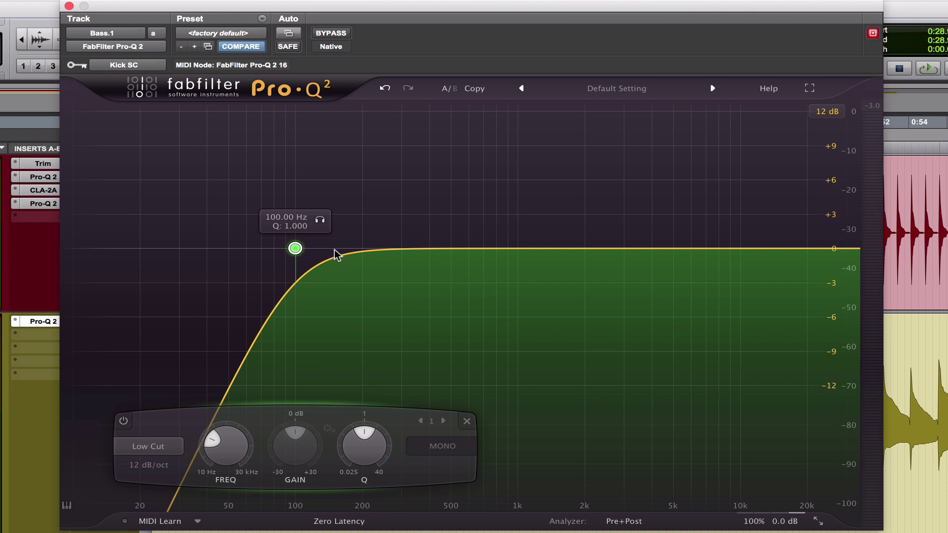
During playback, add a bell band set to 529.18 Hz, -6.54 dB, Q 2.251
{"action": "key", "text": "space"}
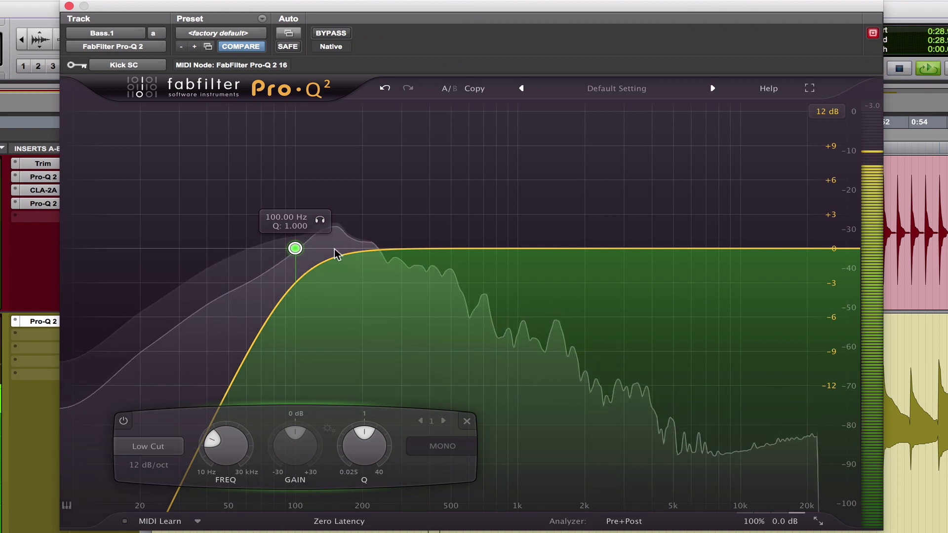
{"action": "left_click_drag", "start_coordinate": [335, 252], "coordinate": [456, 151]}
{"action": "scroll", "coordinate": [336, 149], "scroll_direction": "up", "scroll_amount": 5}
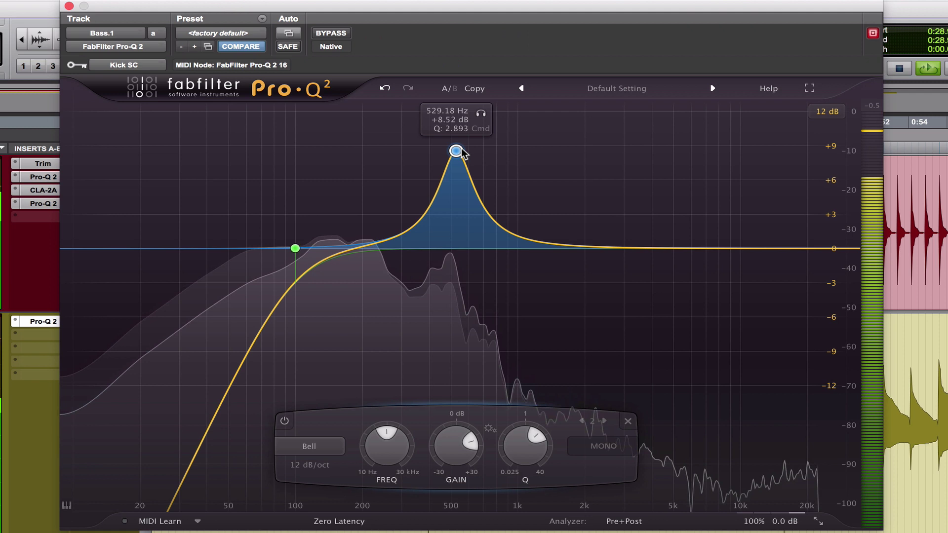
{"action": "scroll", "coordinate": [436, 448], "scroll_direction": "down", "scroll_amount": 10}
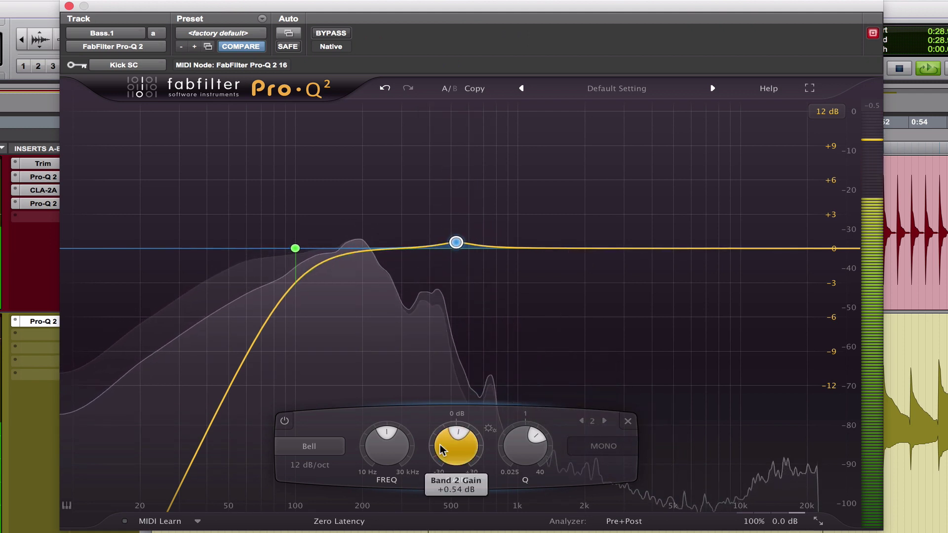
{"action": "scroll", "coordinate": [441, 448], "scroll_direction": "down", "scroll_amount": 2}
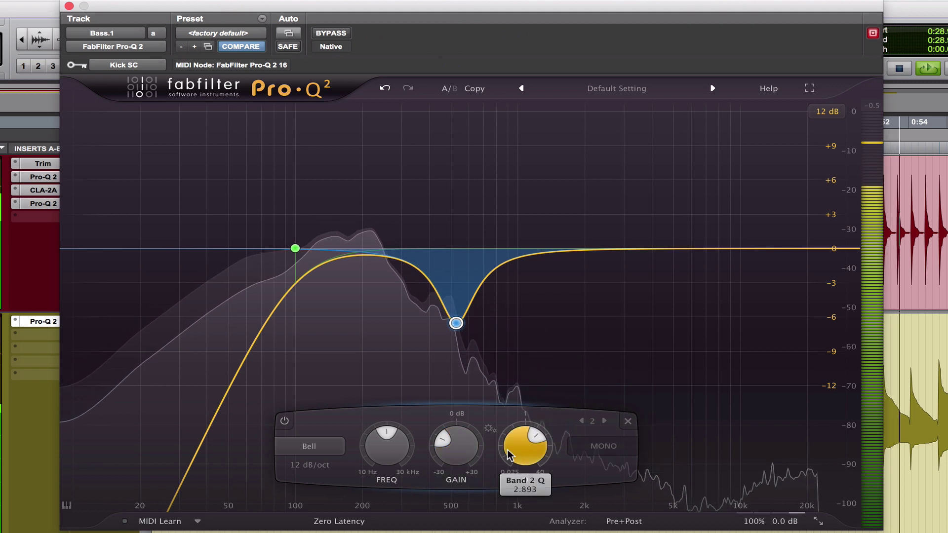
{"action": "scroll", "coordinate": [508, 454], "scroll_direction": "down", "scroll_amount": 3}
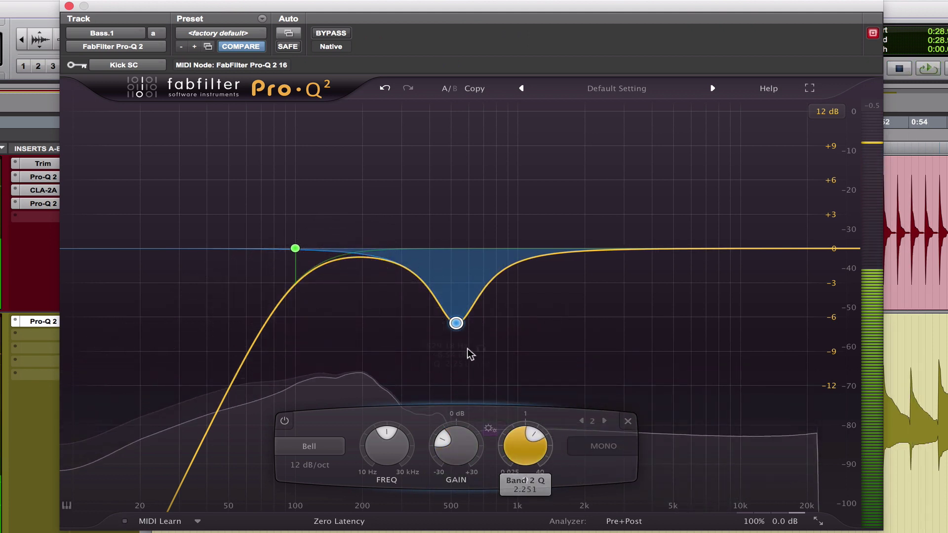
{"action": "mouse_move", "coordinate": [456, 325]}
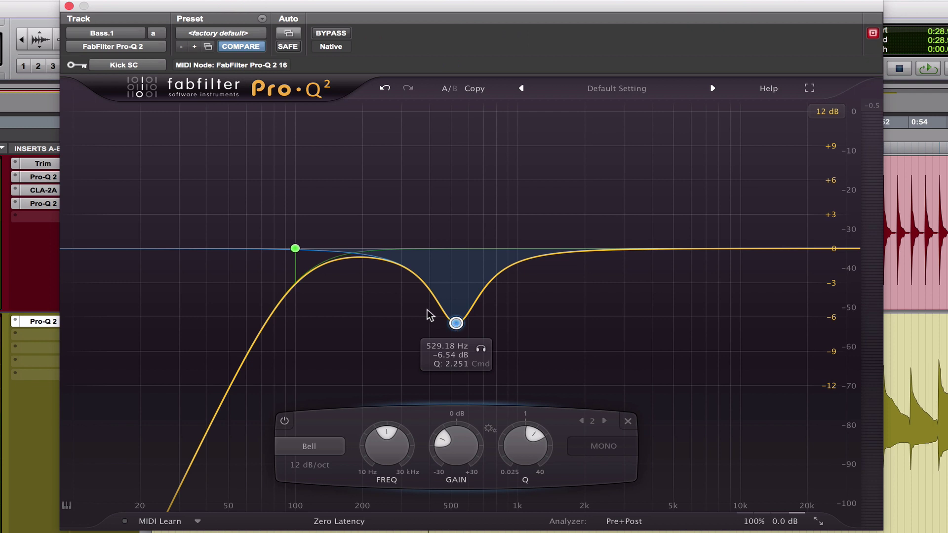
Enter 40 Hz as the green Low Cut band's new frequency, replacing 100 Hz
{"action": "left_click", "coordinate": [295, 248]}
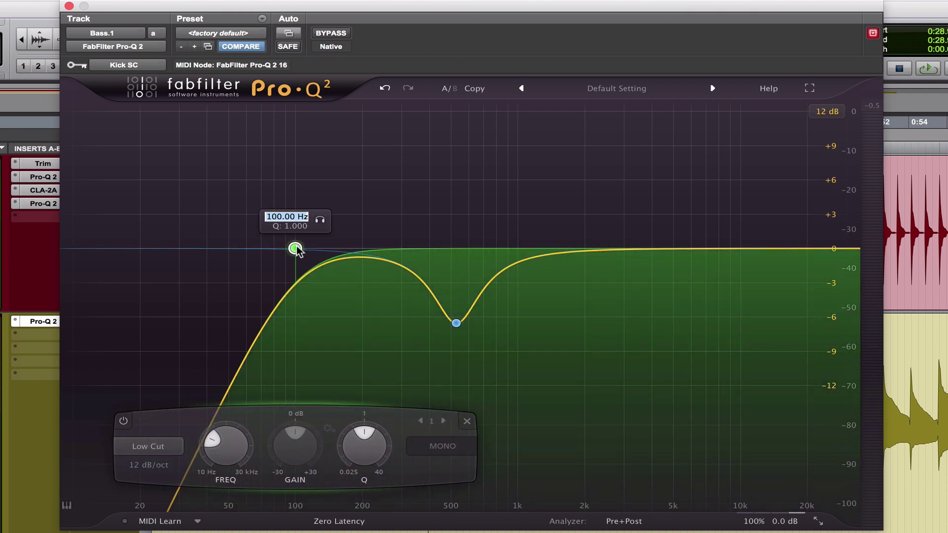
{"action": "double_click", "coordinate": [295, 248]}
{"action": "type", "text": "40"}
{"action": "key", "text": "Return"}
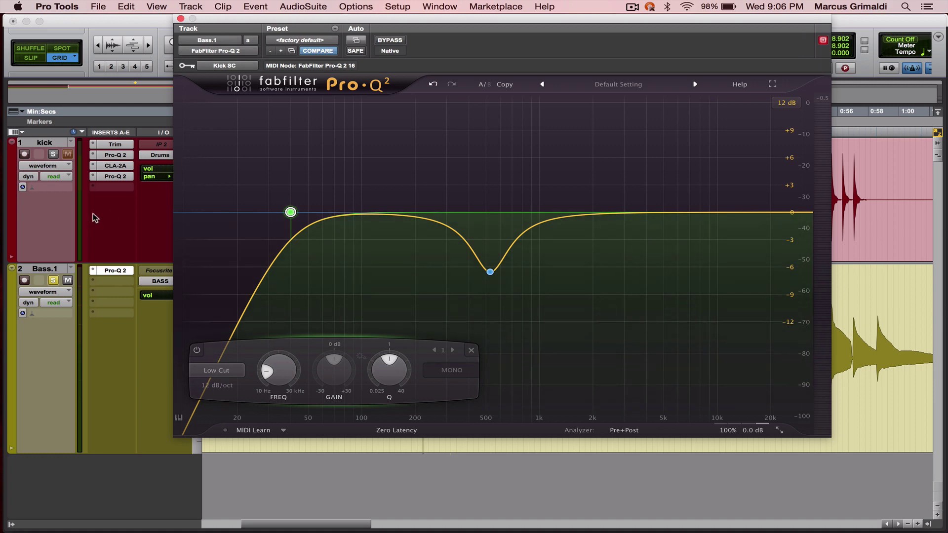
{"action": "left_click", "coordinate": [110, 177]}
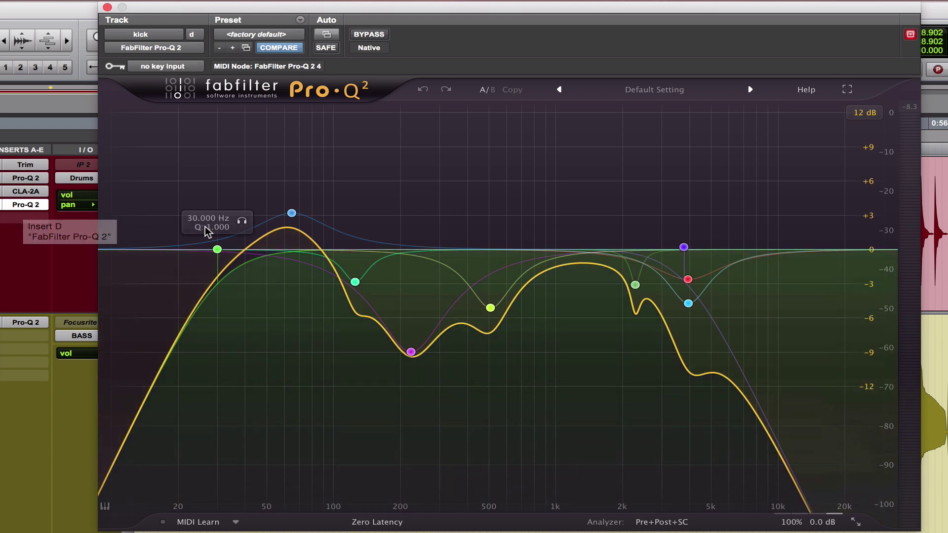
{"action": "mouse_move", "coordinate": [292, 213]}
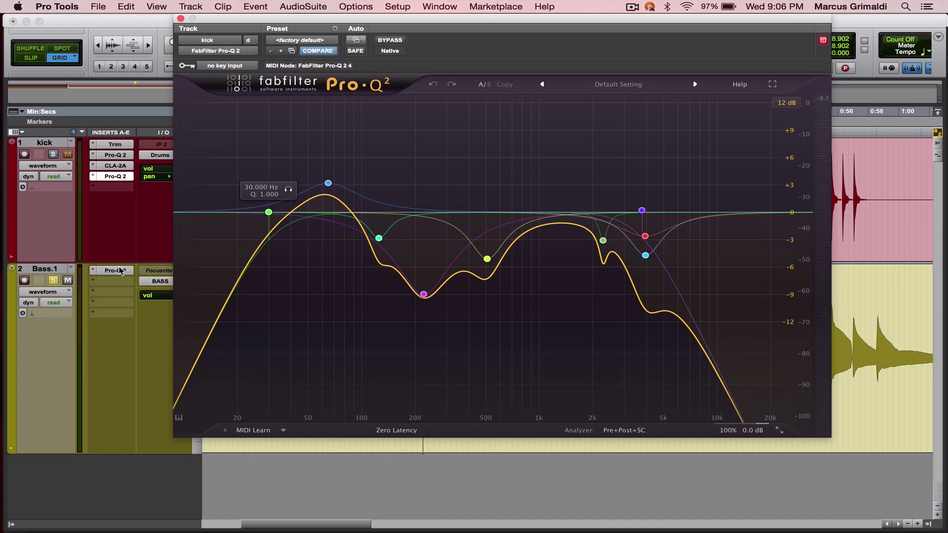
{"action": "left_click", "coordinate": [115, 270]}
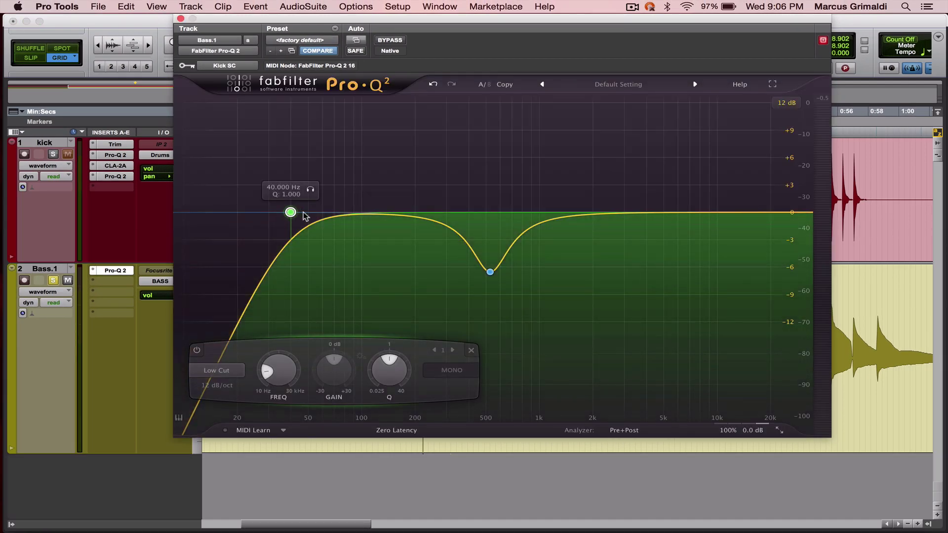
Set band 3 to 64 Hz with about -2.8 dB gain and Q 2.03
{"action": "left_click", "coordinate": [311, 213]}
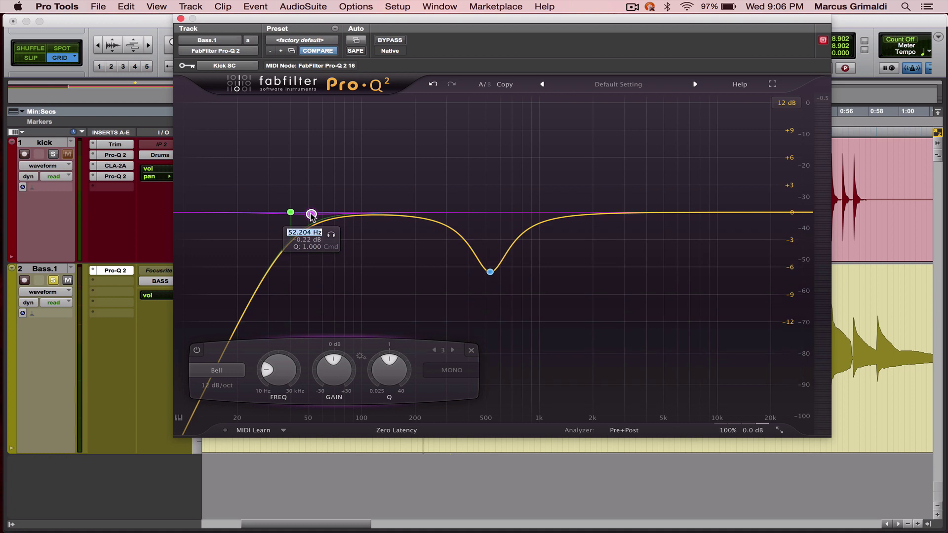
{"action": "type", "text": "64"}
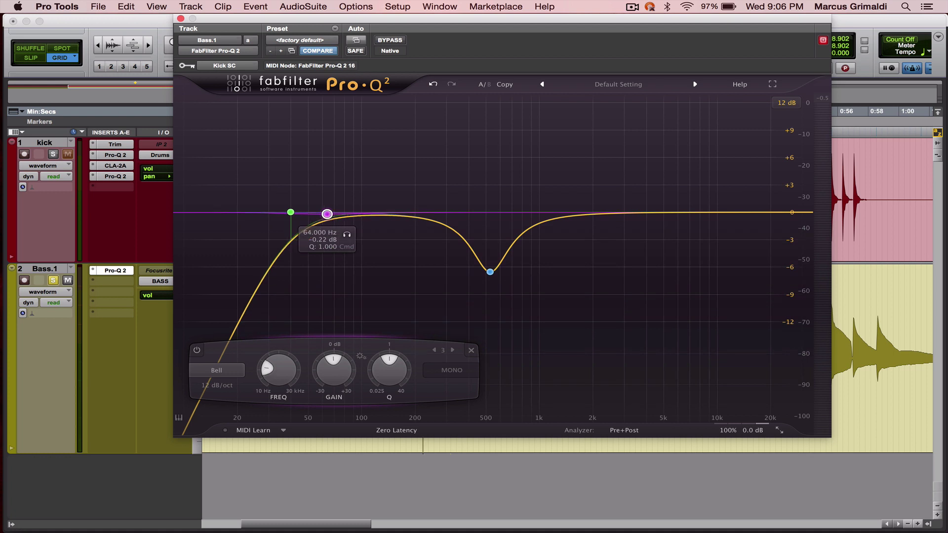
{"action": "mouse_move", "coordinate": [335, 364]}
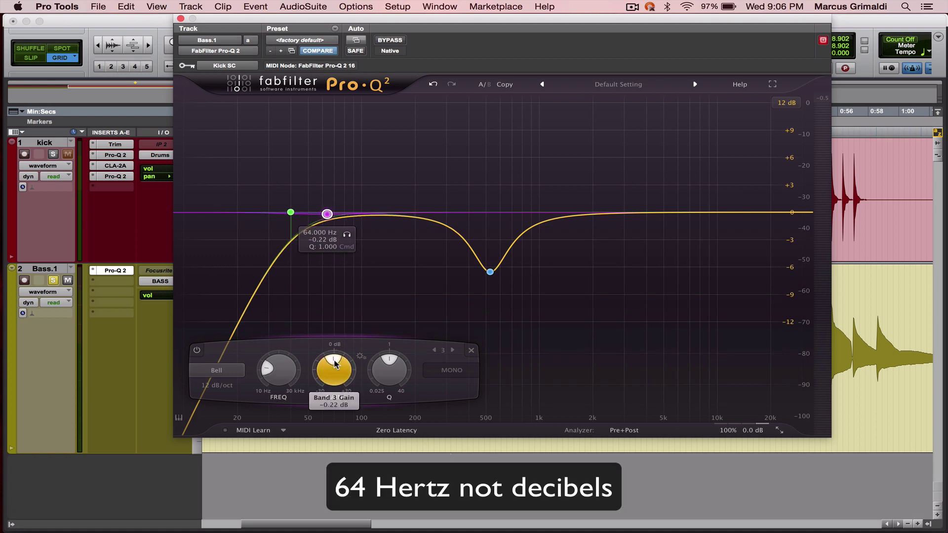
{"action": "left_click_drag", "start_coordinate": [335, 364], "coordinate": [334, 385]}
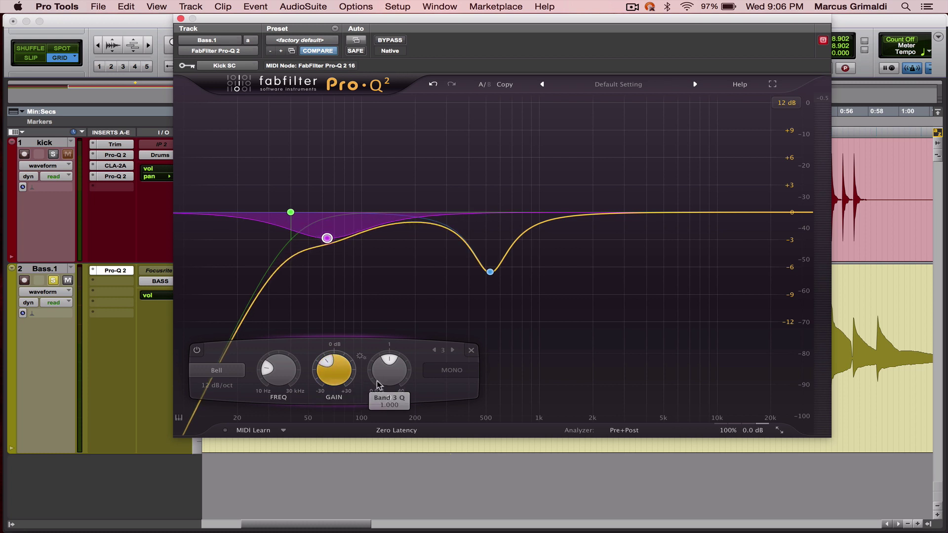
{"action": "left_click_drag", "start_coordinate": [392, 383], "coordinate": [392, 376]}
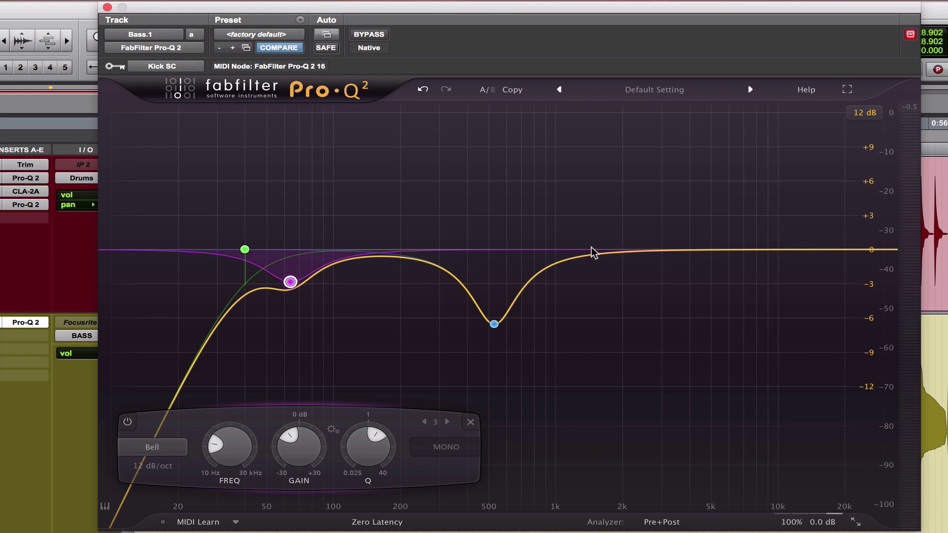
Create band 4 as a narrow +1.88 dB boost at 1984.9 Hz, Q 5.069
{"action": "left_click_drag", "start_coordinate": [591, 252], "coordinate": [591, 220]}
{"action": "scroll", "coordinate": [591, 220], "scroll_direction": "up", "scroll_amount": 5}
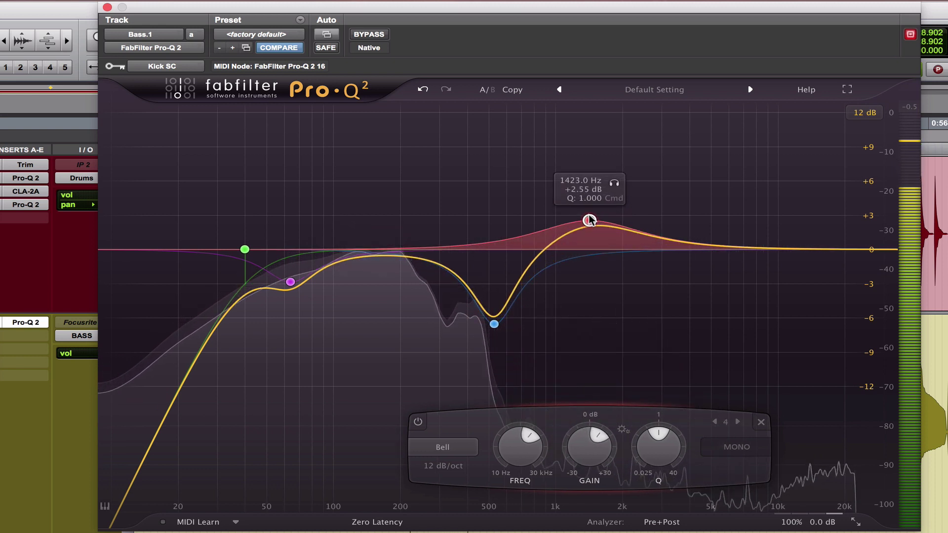
{"action": "scroll", "coordinate": [589, 220], "scroll_direction": "up", "scroll_amount": 6}
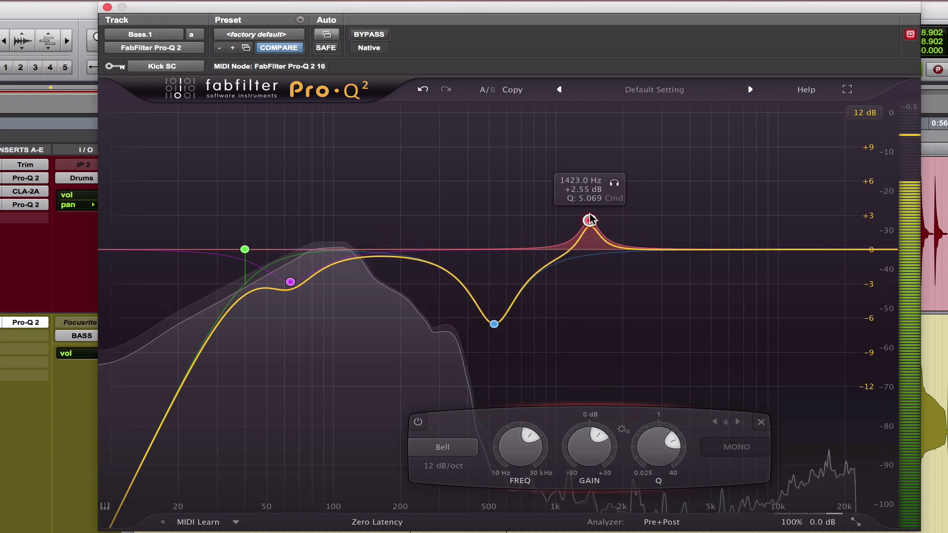
{"action": "left_click_drag", "start_coordinate": [589, 220], "coordinate": [627, 219]}
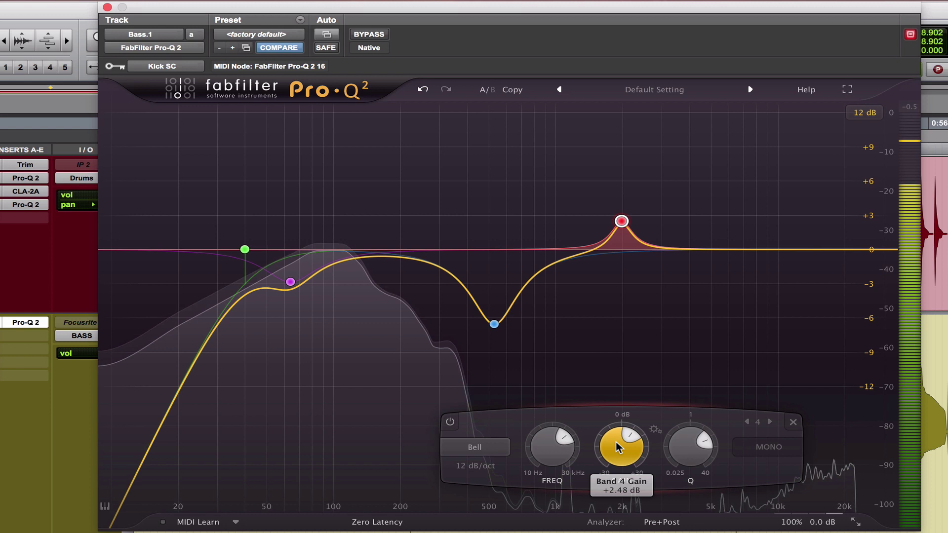
{"action": "scroll", "coordinate": [615, 442], "scroll_direction": "down", "scroll_amount": 3}
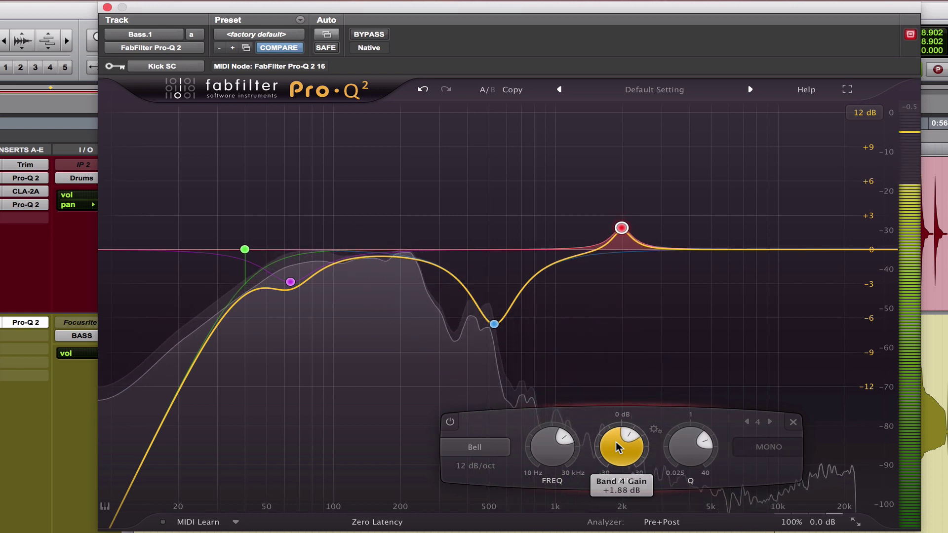
{"action": "mouse_move", "coordinate": [621, 230]}
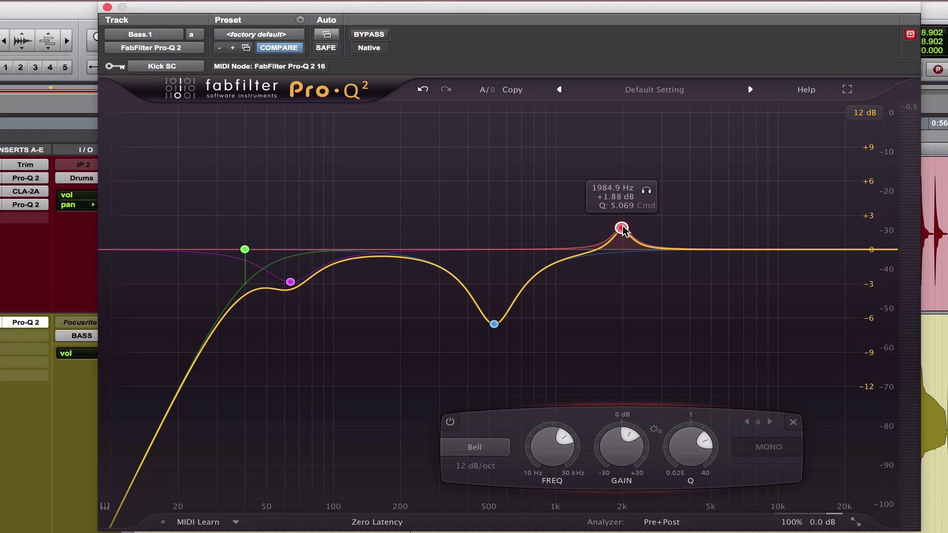
{"action": "mouse_move", "coordinate": [624, 447]}
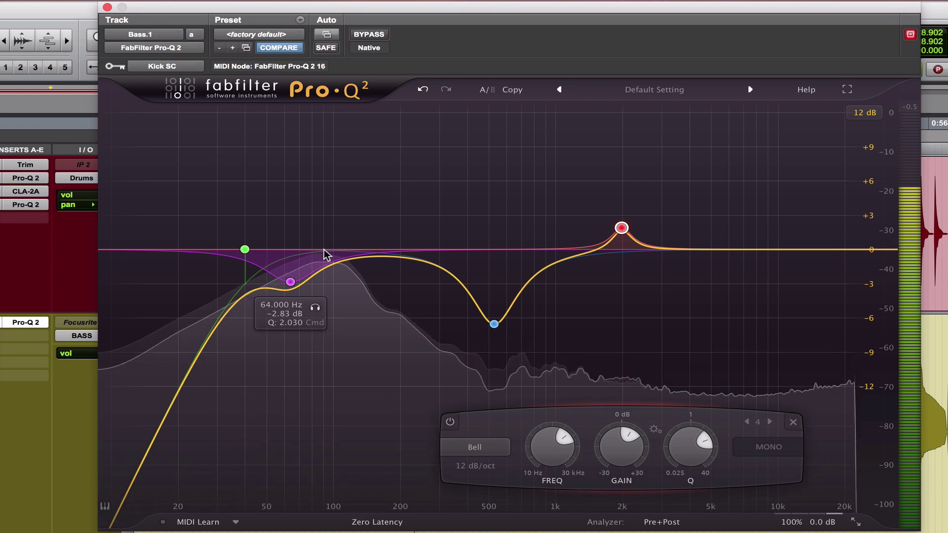
Add band 5 as a narrow +1.99 dB bell at 126.34 Hz, Q 6.324
{"action": "left_click", "coordinate": [324, 251]}
{"action": "left_click_drag", "start_coordinate": [325, 252], "coordinate": [326, 223]}
{"action": "scroll", "coordinate": [326, 224], "scroll_direction": "up", "scroll_amount": 10}
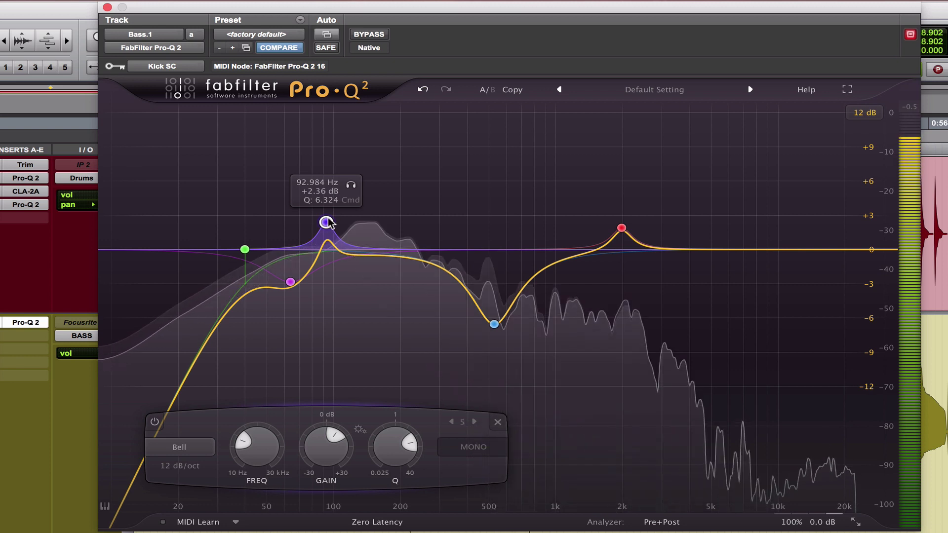
{"action": "left_click_drag", "start_coordinate": [326, 223], "coordinate": [355, 221]}
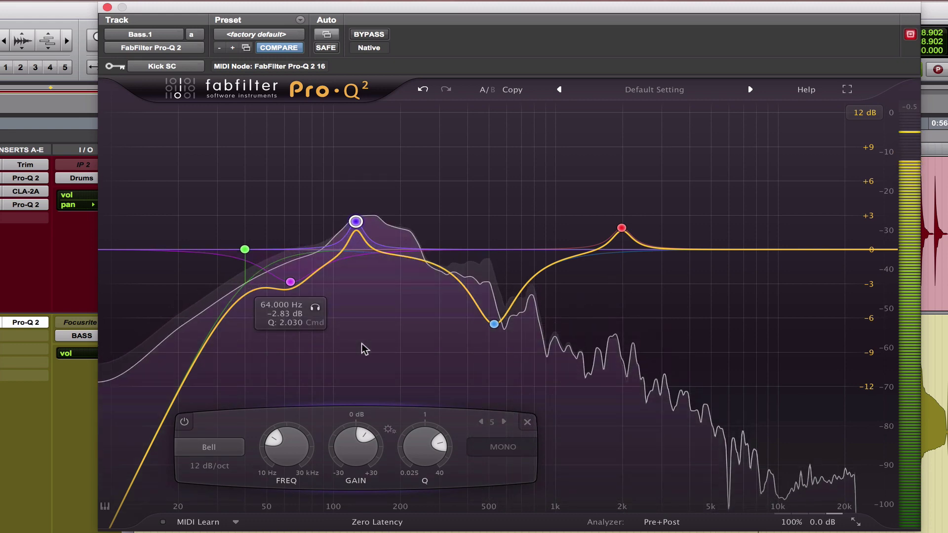
{"action": "mouse_move", "coordinate": [361, 343]}
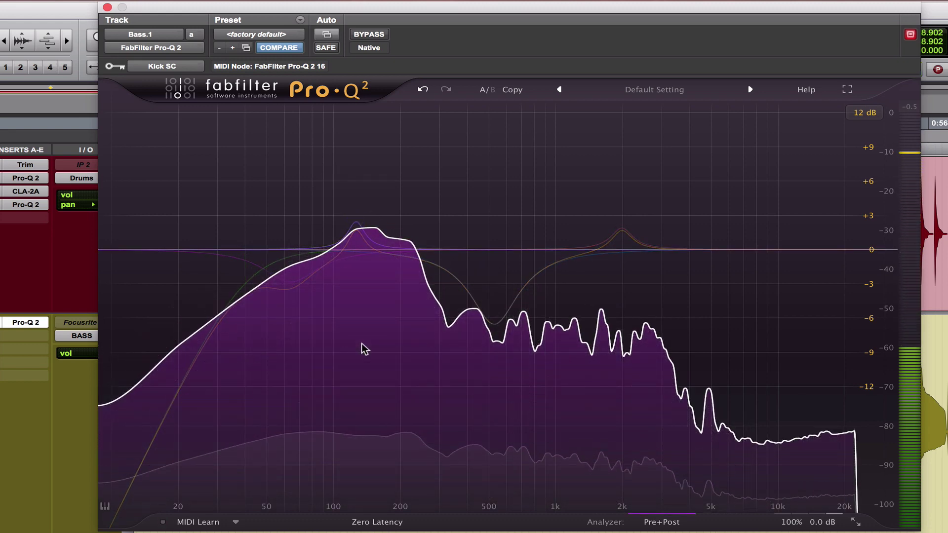
{"action": "mouse_move", "coordinate": [355, 221]}
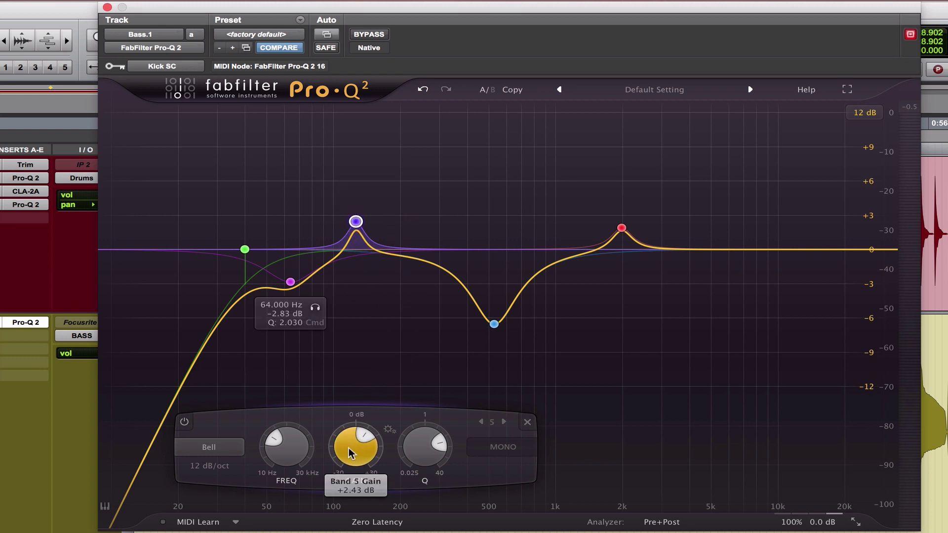
{"action": "scroll", "coordinate": [348, 449], "scroll_direction": "down", "scroll_amount": 2}
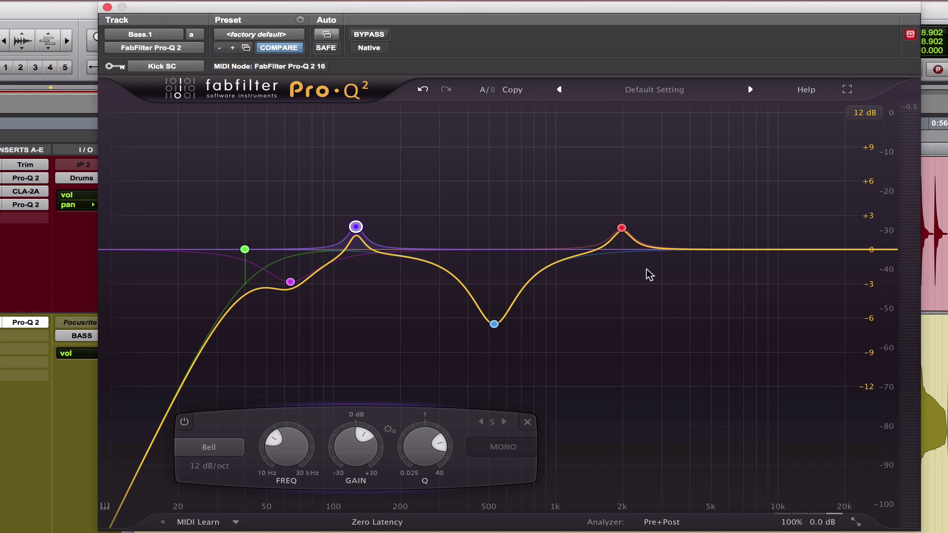
{"action": "left_click", "coordinate": [378, 35]}
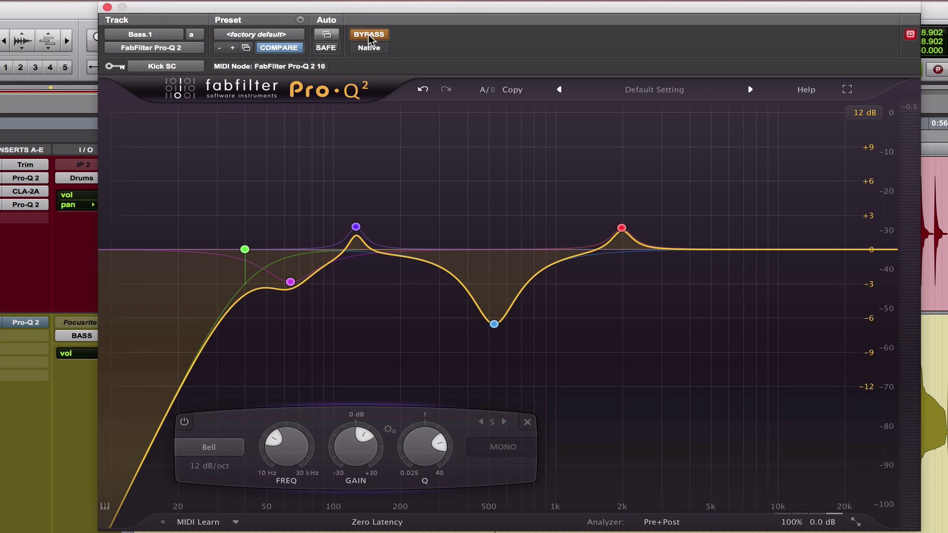
{"action": "left_click", "coordinate": [368, 34]}
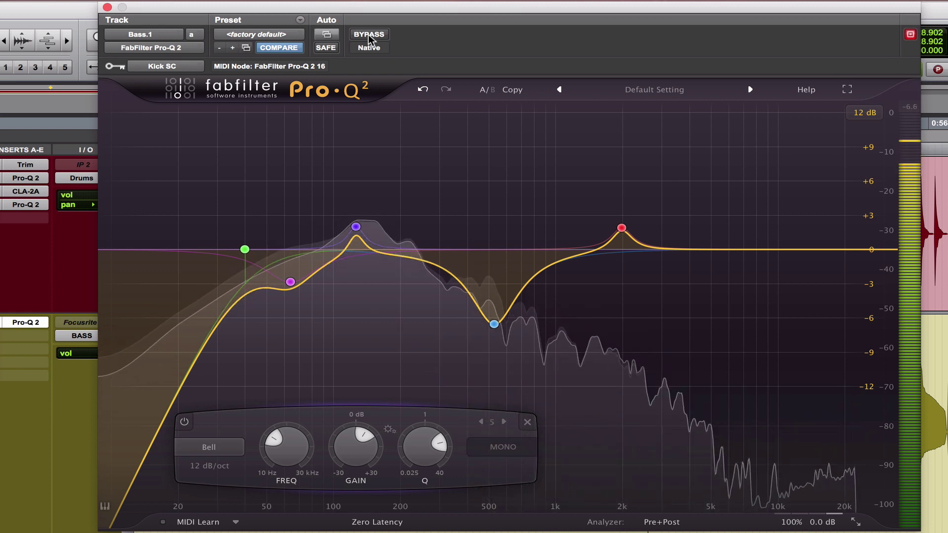
{"action": "left_click", "coordinate": [368, 35]}
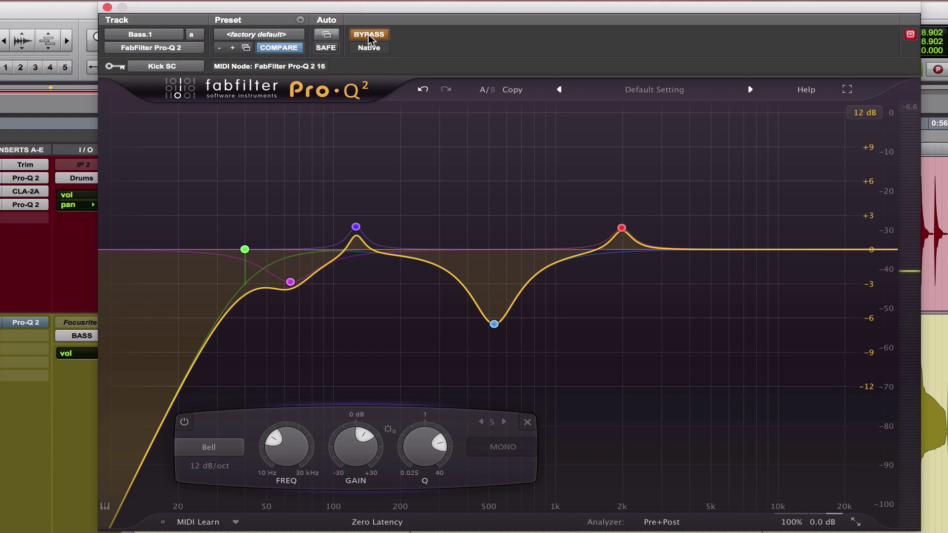
{"action": "left_click", "coordinate": [368, 35]}
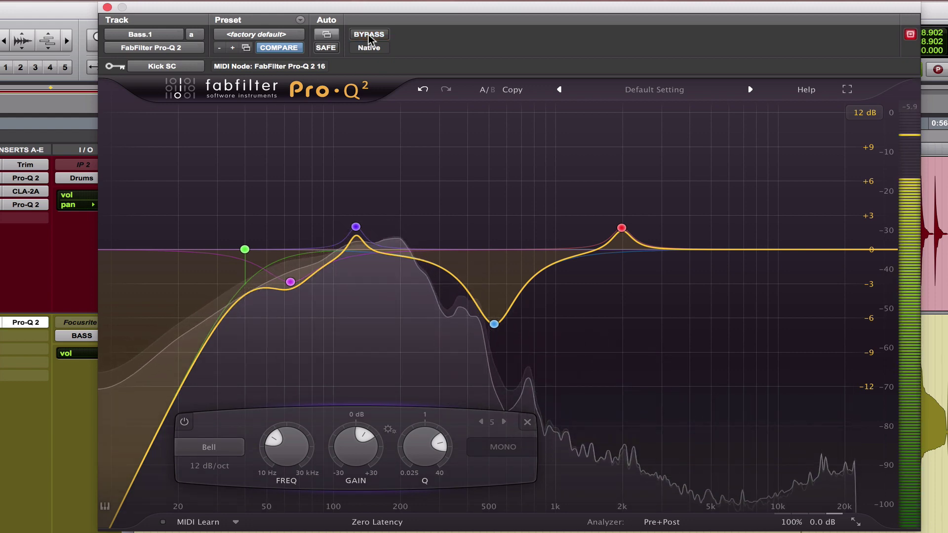